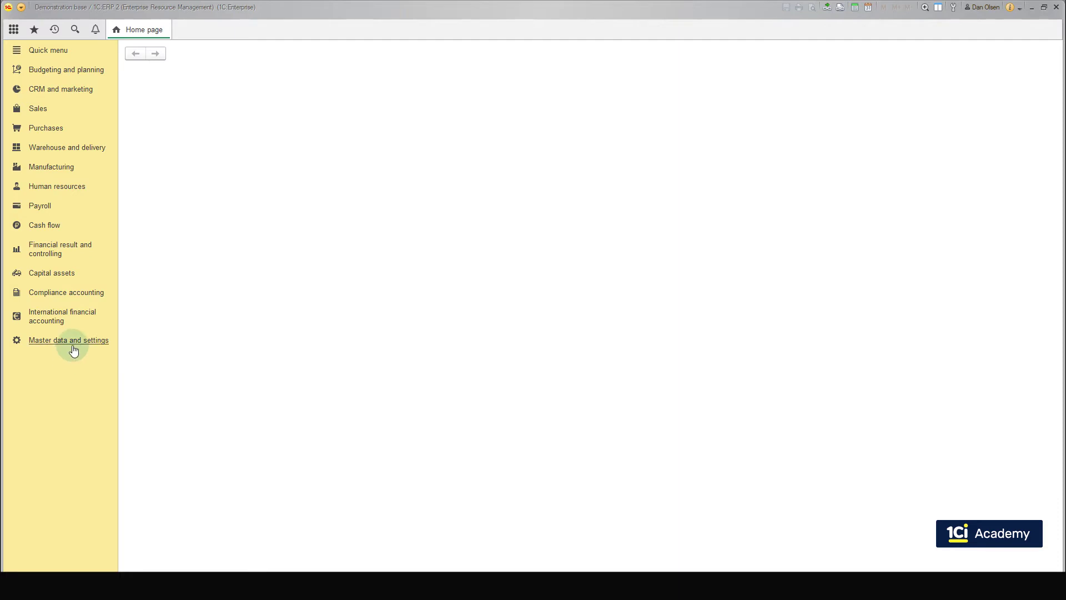
Step: Go to Master data and settings > Companies and expand the Create menu of company kinds
left_click(74, 351)
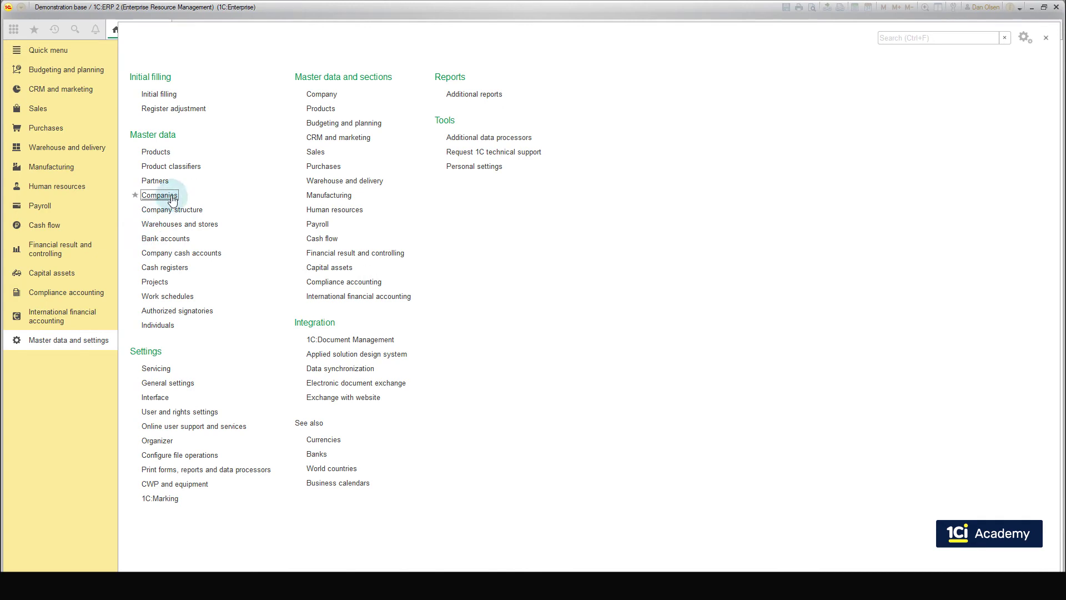
left_click(160, 196)
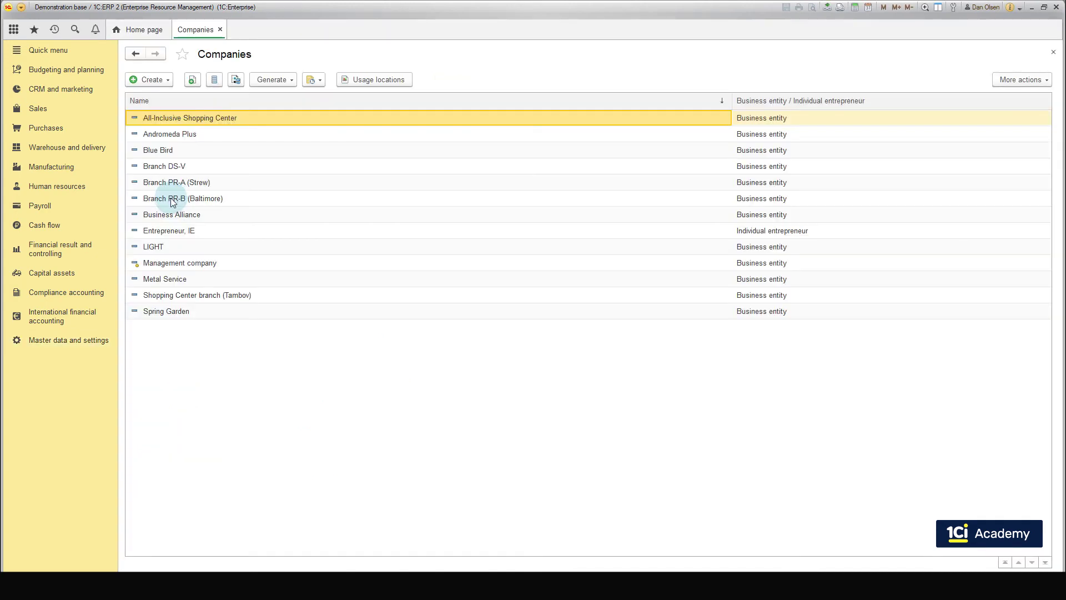
left_click(164, 81)
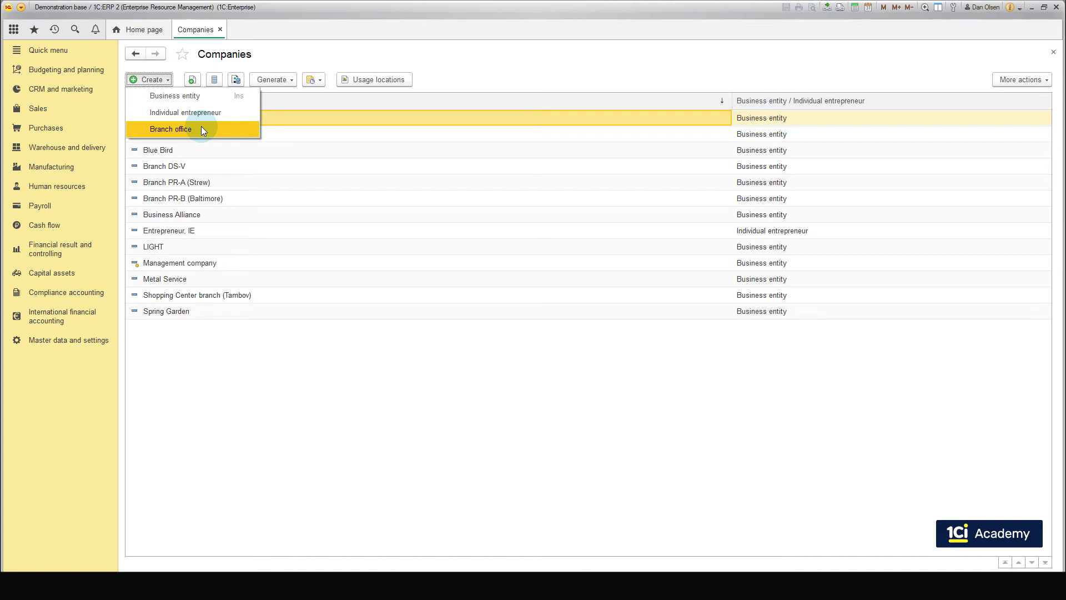
Step: Create a Business entity named SBS Trading GmbH, autofilling full and work names, with prefix SB
left_click(211, 99)
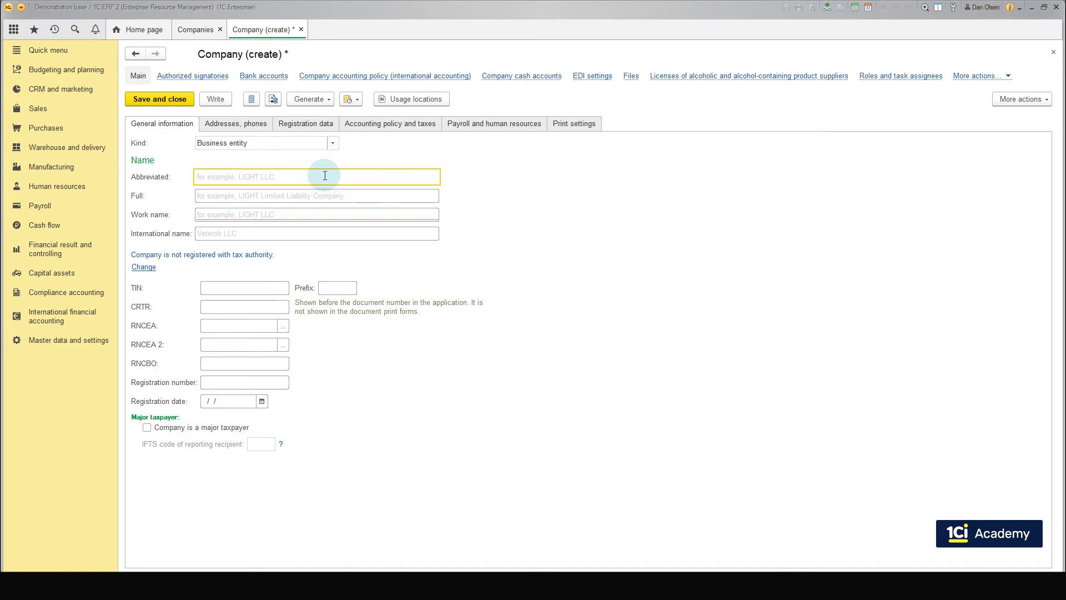
type("SBS Trading GmbH")
left_click(292, 196)
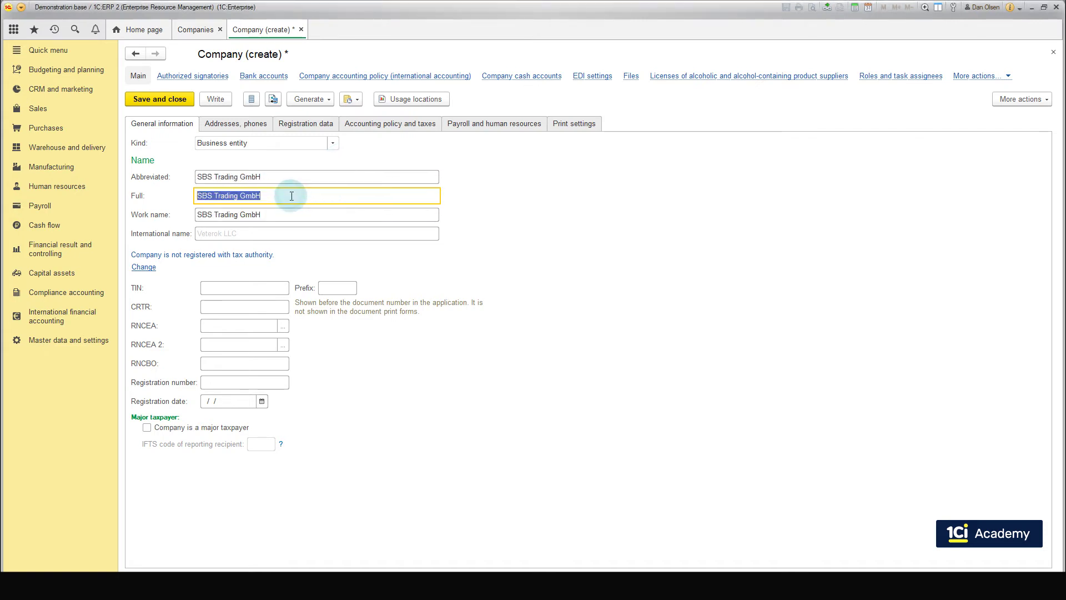
left_click(331, 287)
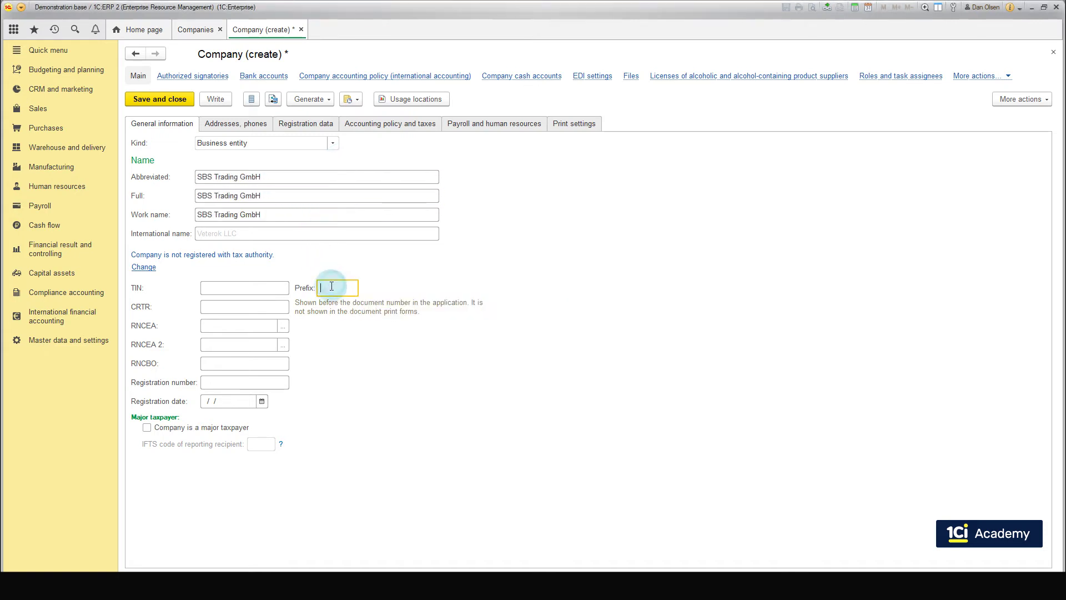
type("SB")
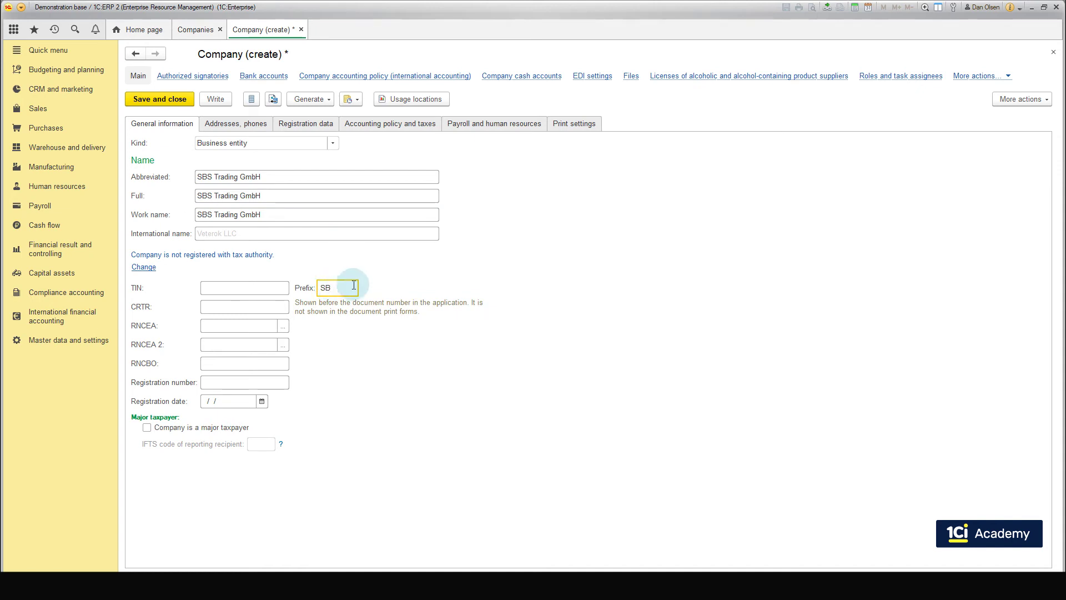
mouse_move(351, 284)
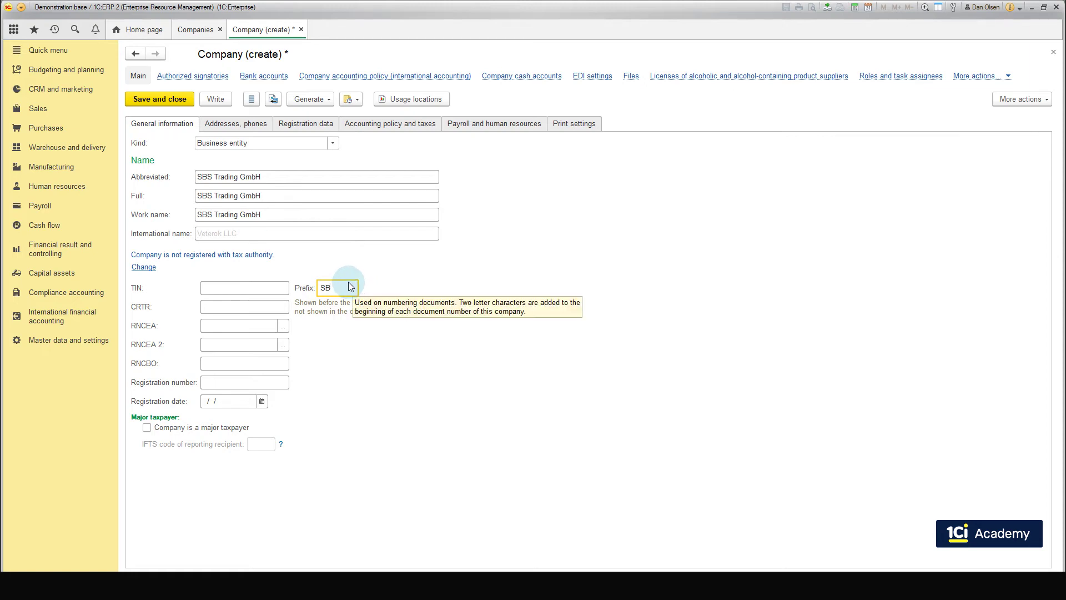
double_click(351, 285)
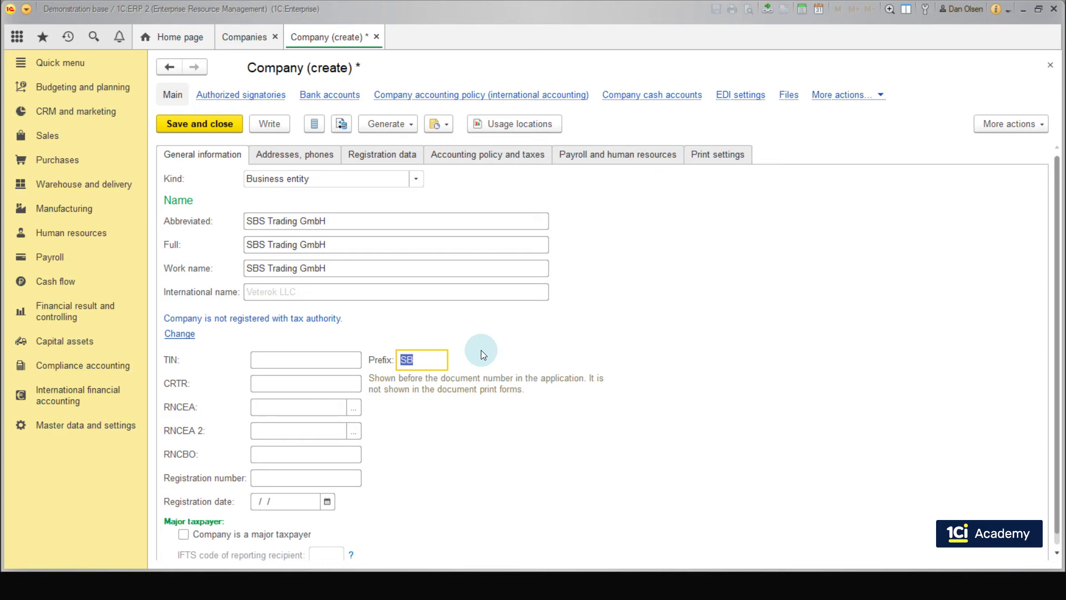
Step: Create and save accounting policy 'SBS Trading' using FIFO (rolling valuation) for inventory
left_click(481, 157)
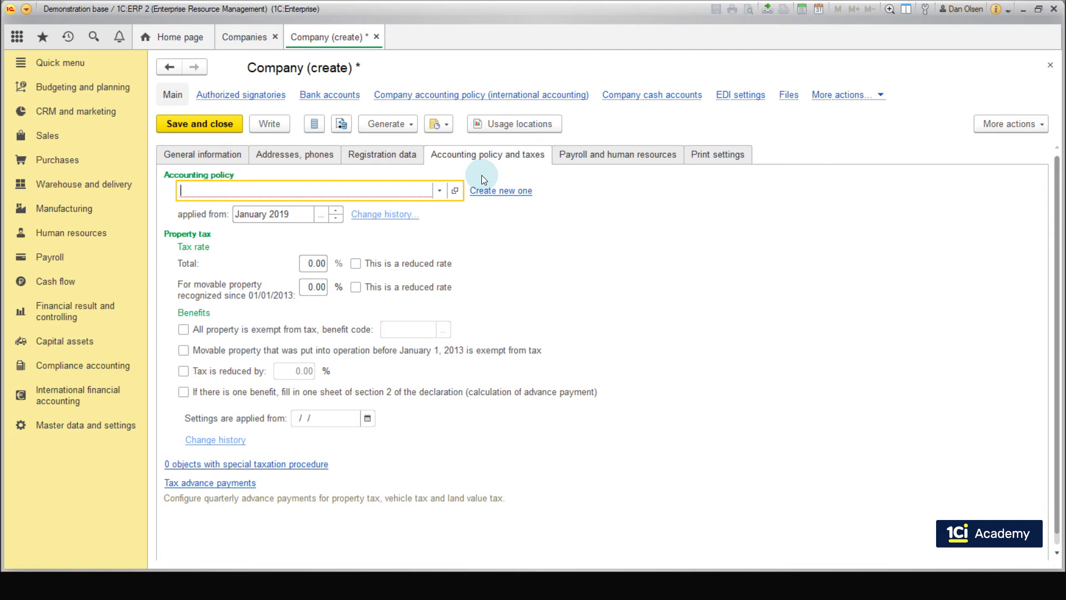
left_click(487, 195)
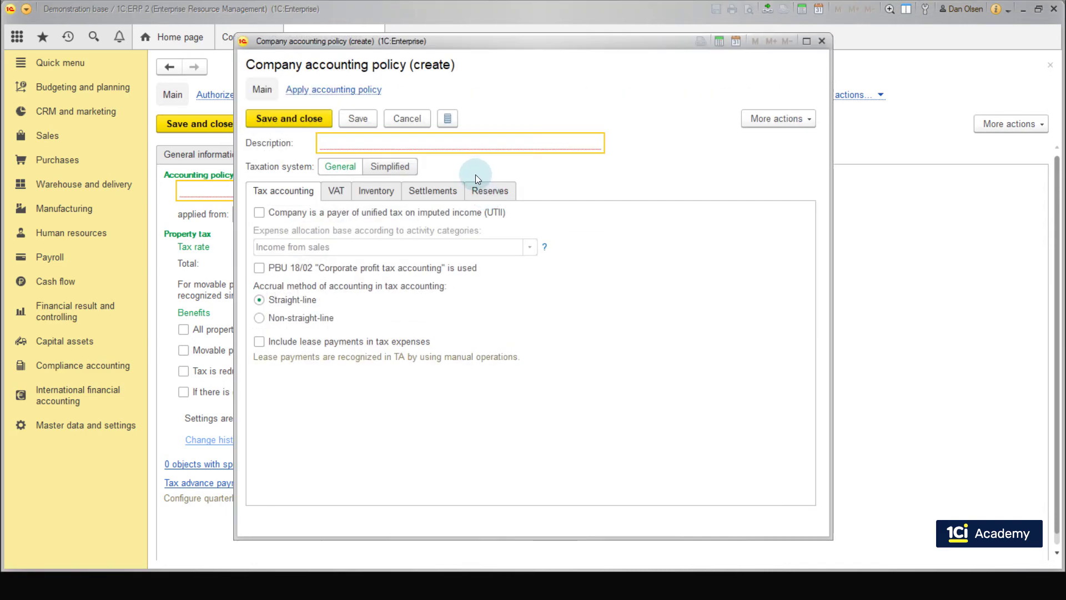
type("SBS Trading")
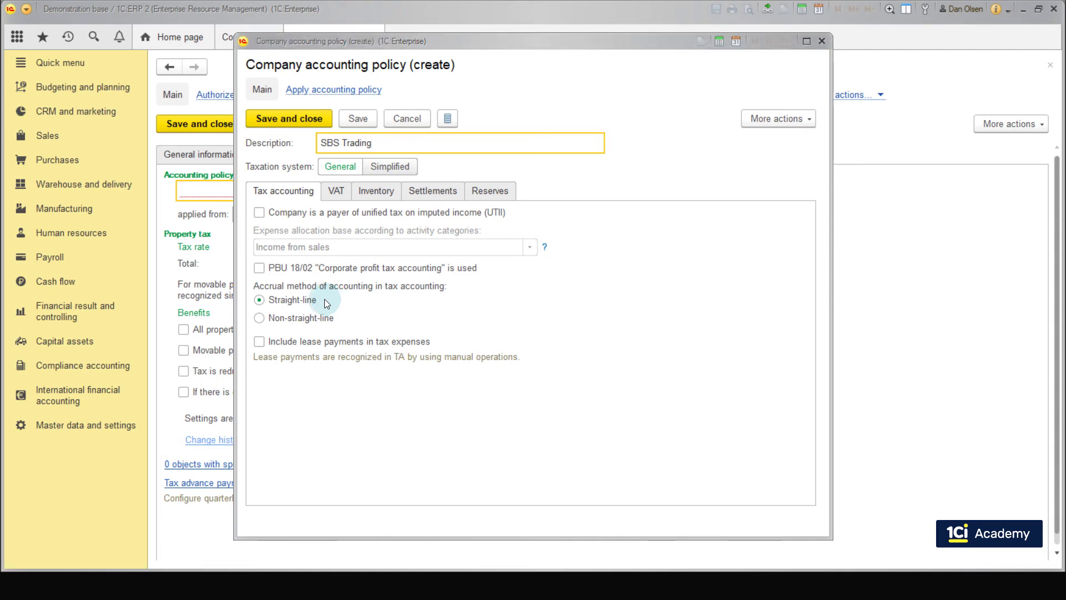
left_click(363, 195)
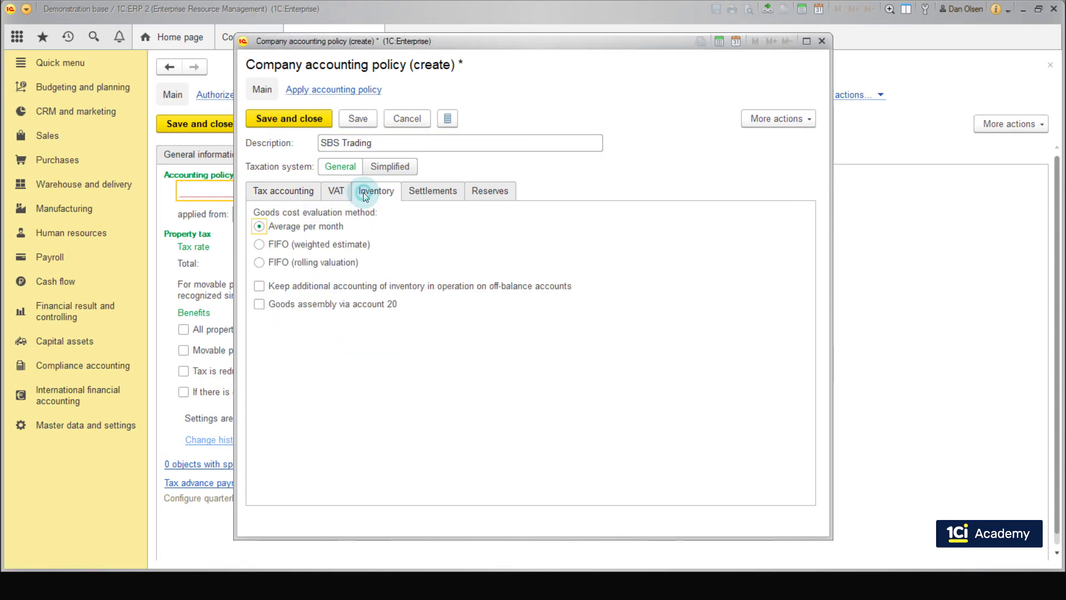
left_click(322, 262)
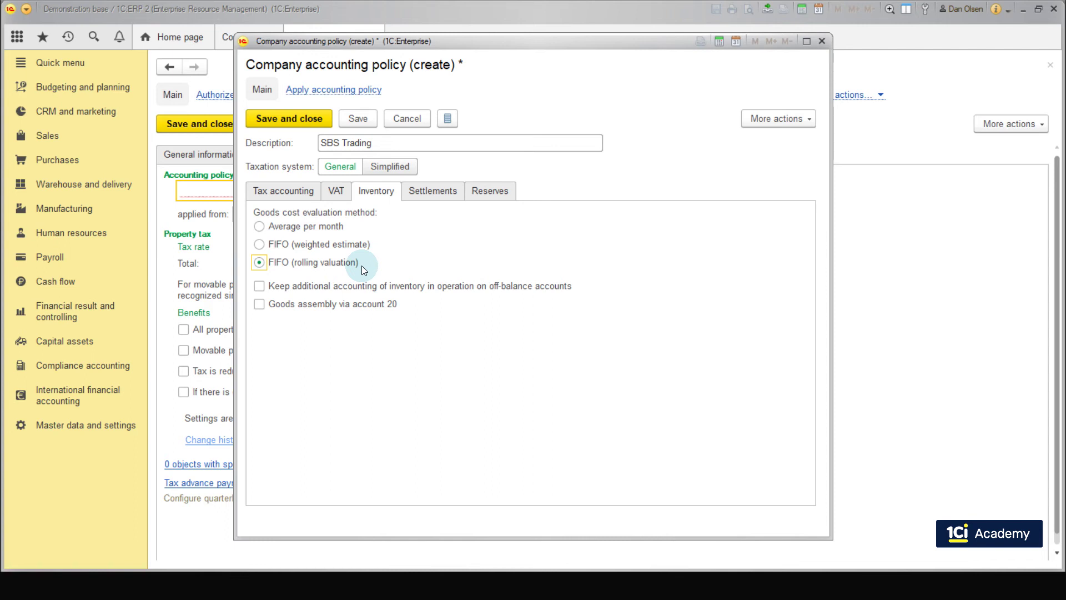
left_click(304, 119)
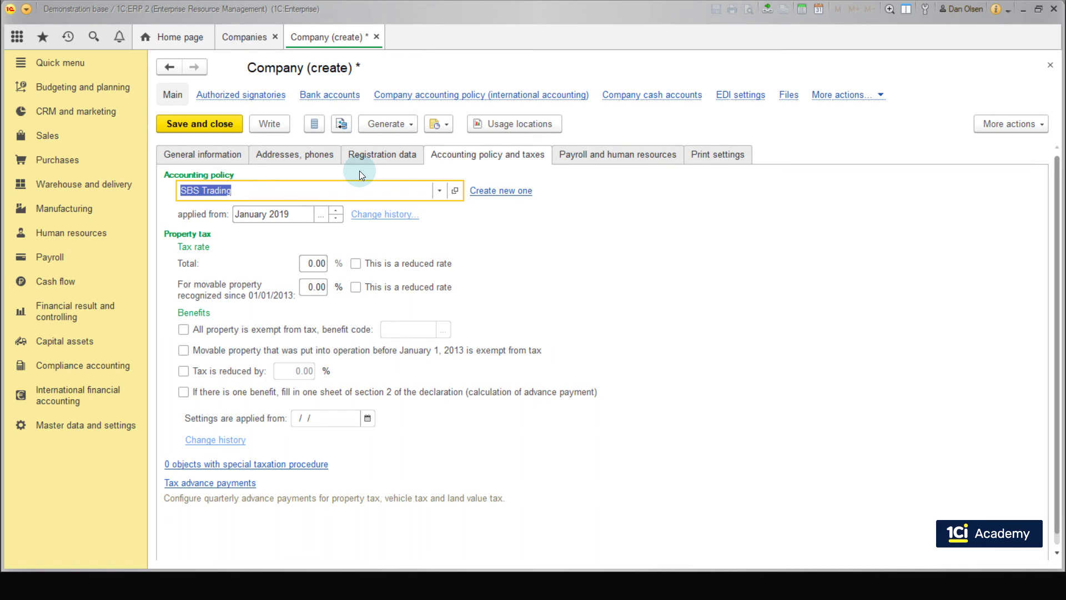
Step: Confirm saving SBS Trading GmbH and switch to its Bank accounts list
left_click(324, 95)
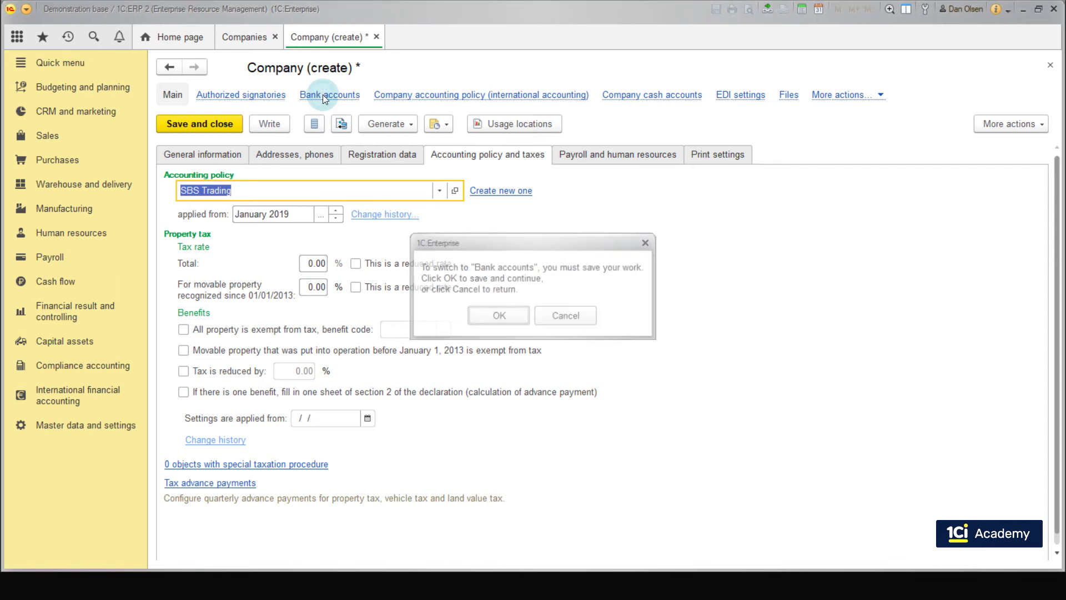
left_click(498, 317)
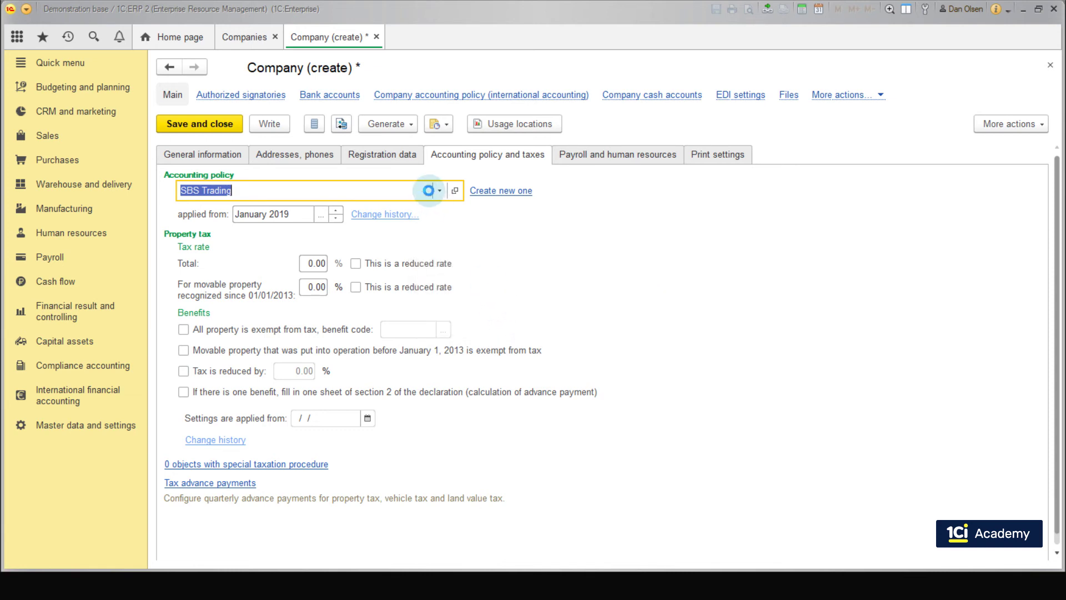
left_click(428, 190)
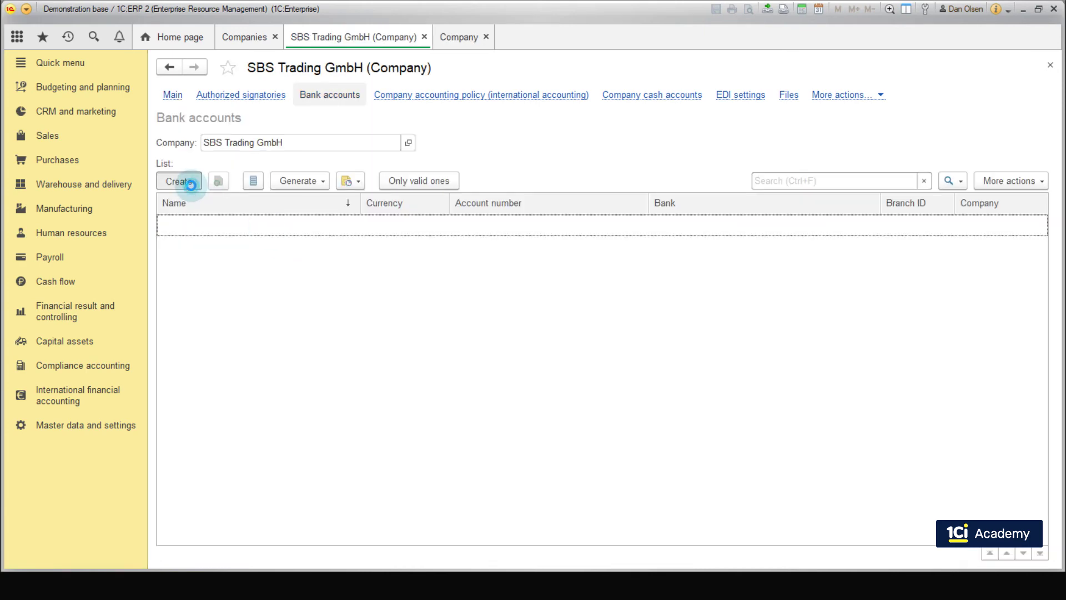
Step: Add and save a bank account with the pasted IBAN, EUR currency and account type Current
left_click(183, 182)
left_click(368, 192)
left_click(322, 211)
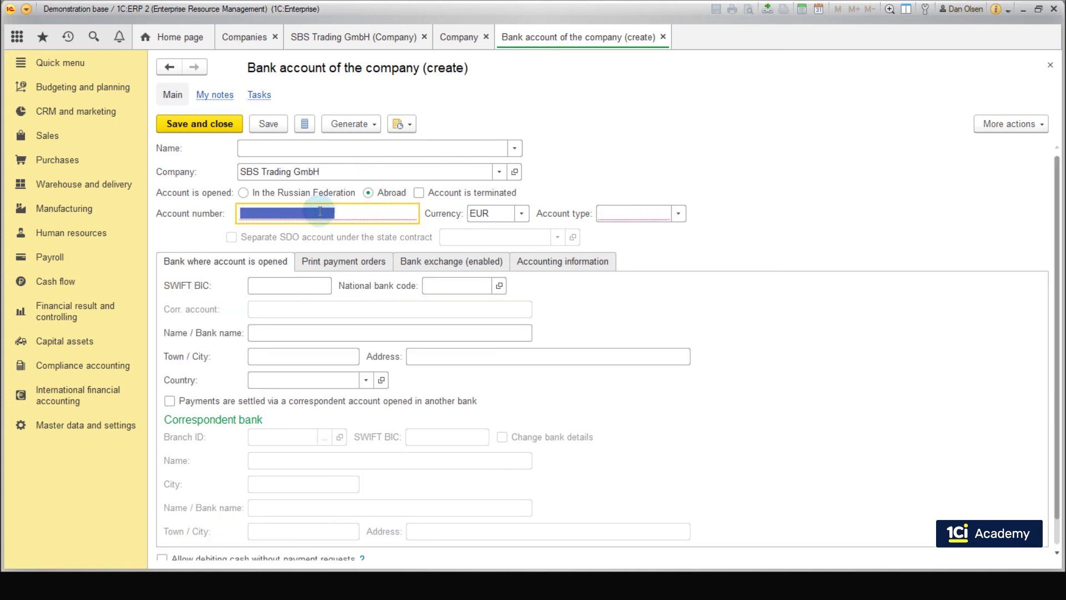
key("ctrl+v")
left_click(471, 214)
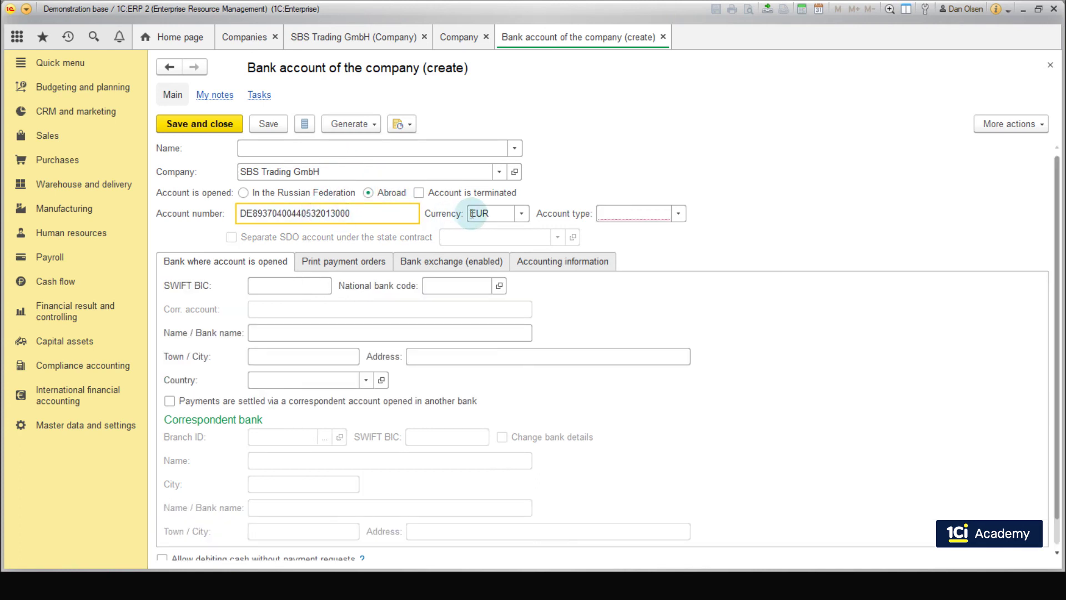
left_click(681, 214)
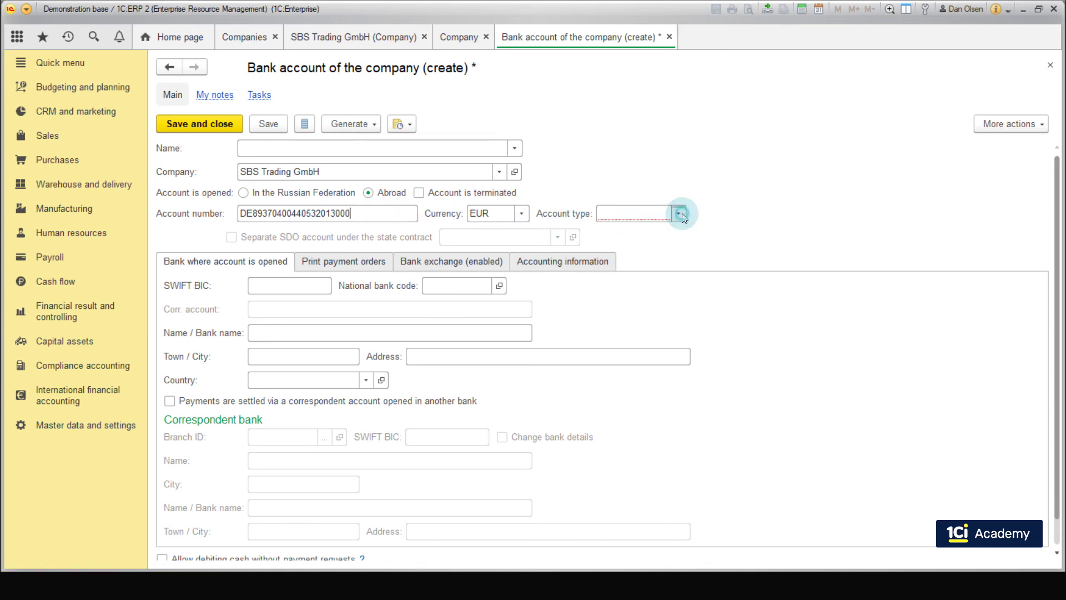
left_click(675, 228)
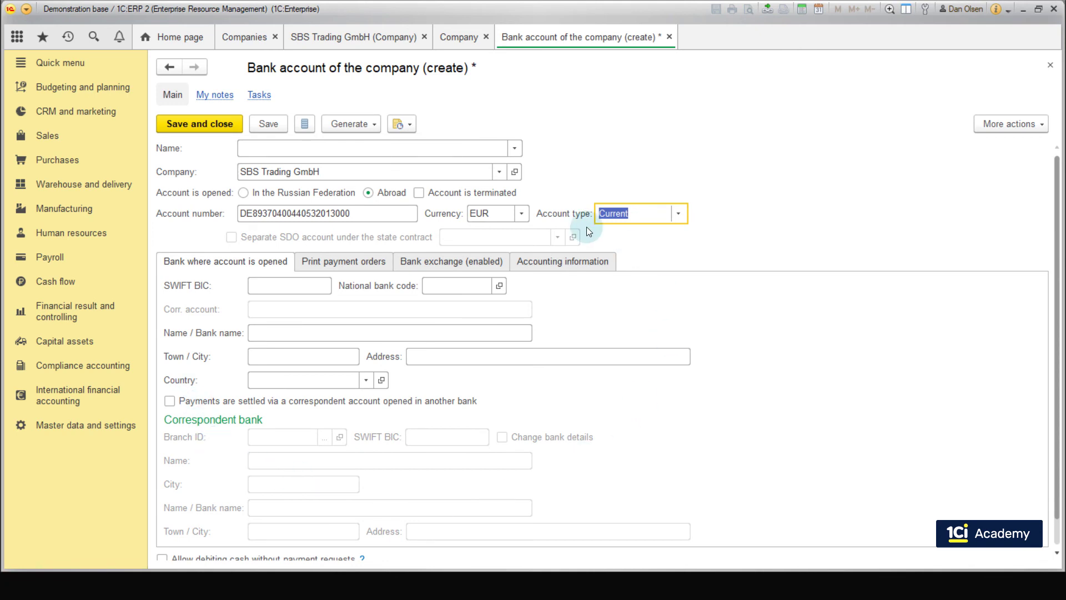
left_click(225, 132)
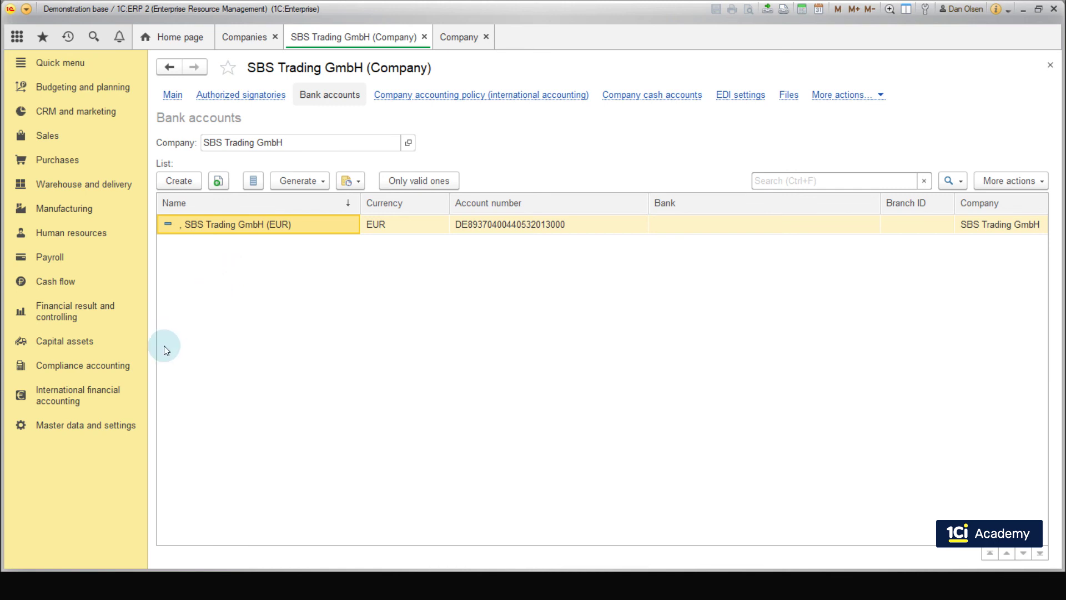
Step: Create and save a department named 'Administration' in Master data and settings > Company structure
left_click(116, 428)
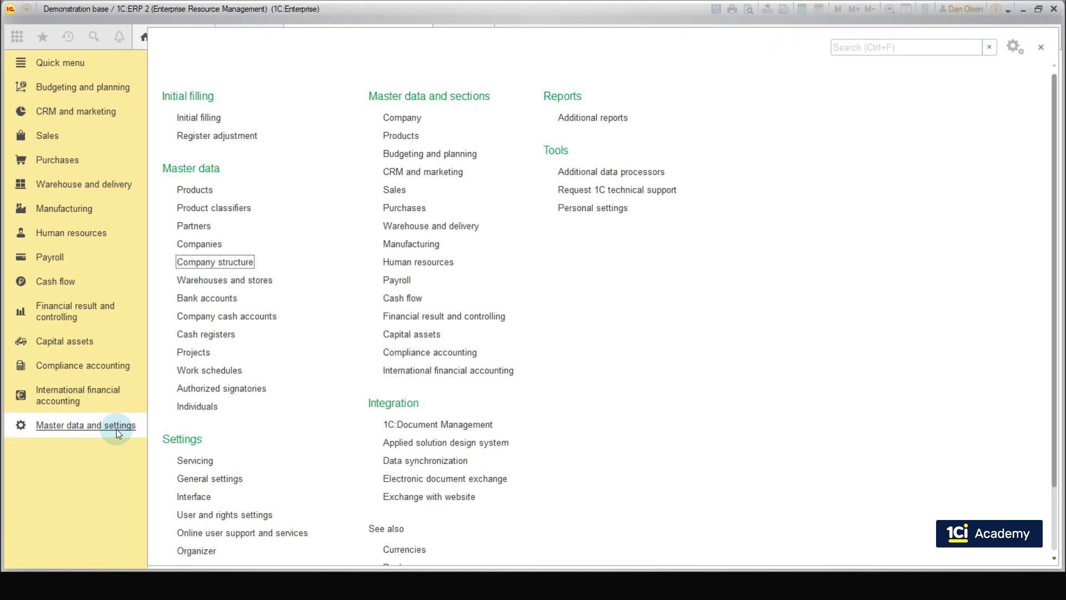
left_click(193, 263)
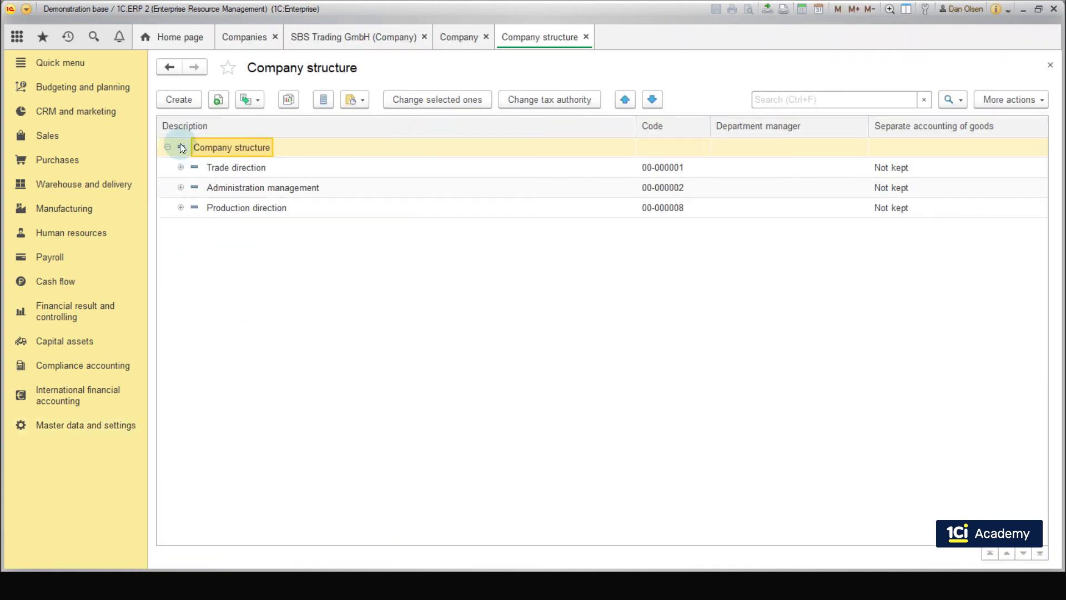
left_click(178, 99)
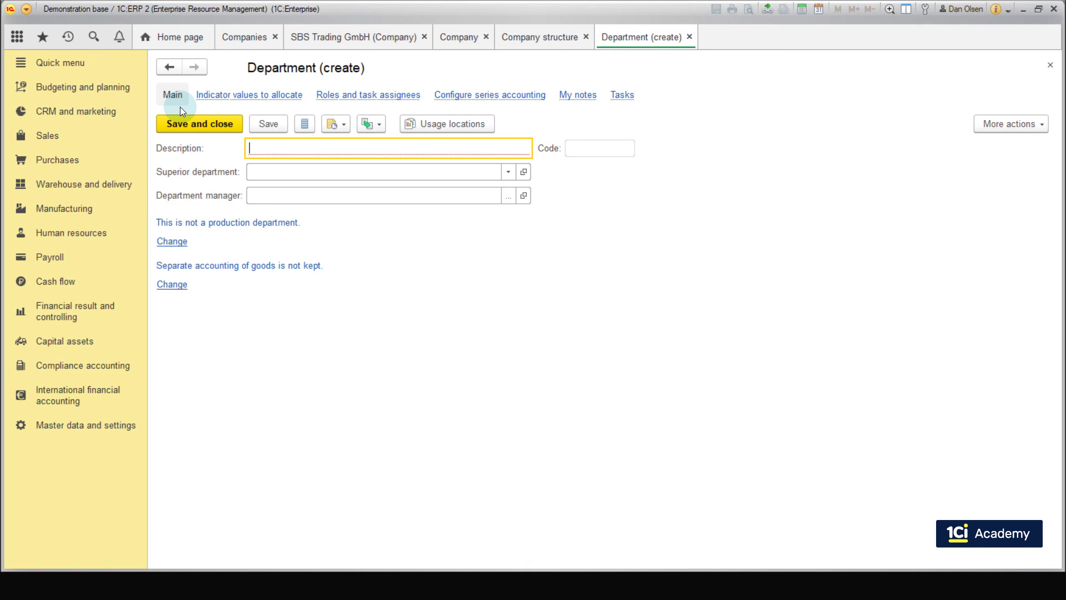
type("Administration")
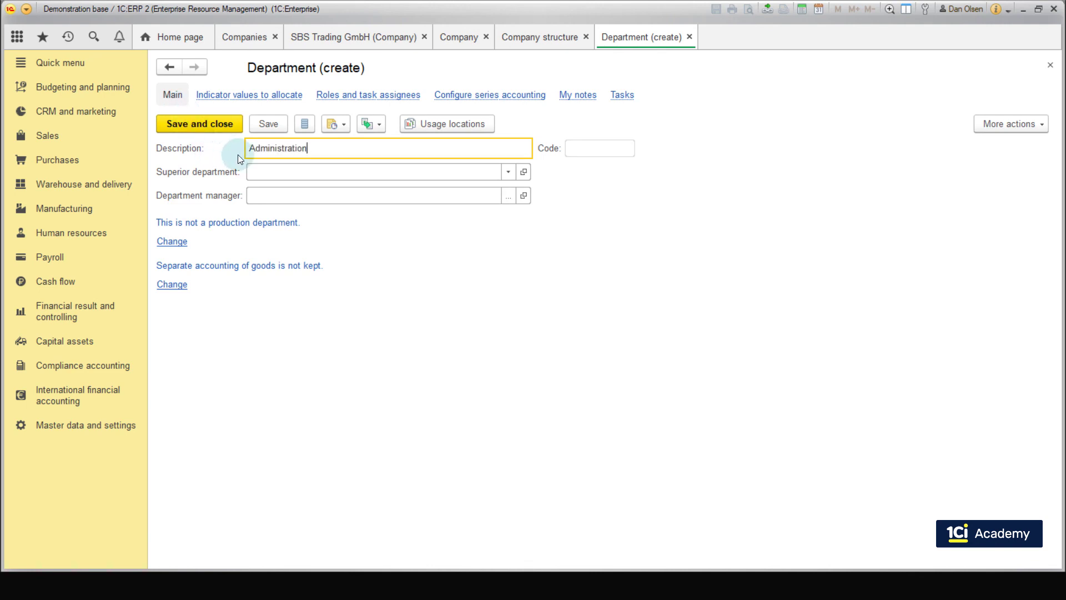
left_click(208, 124)
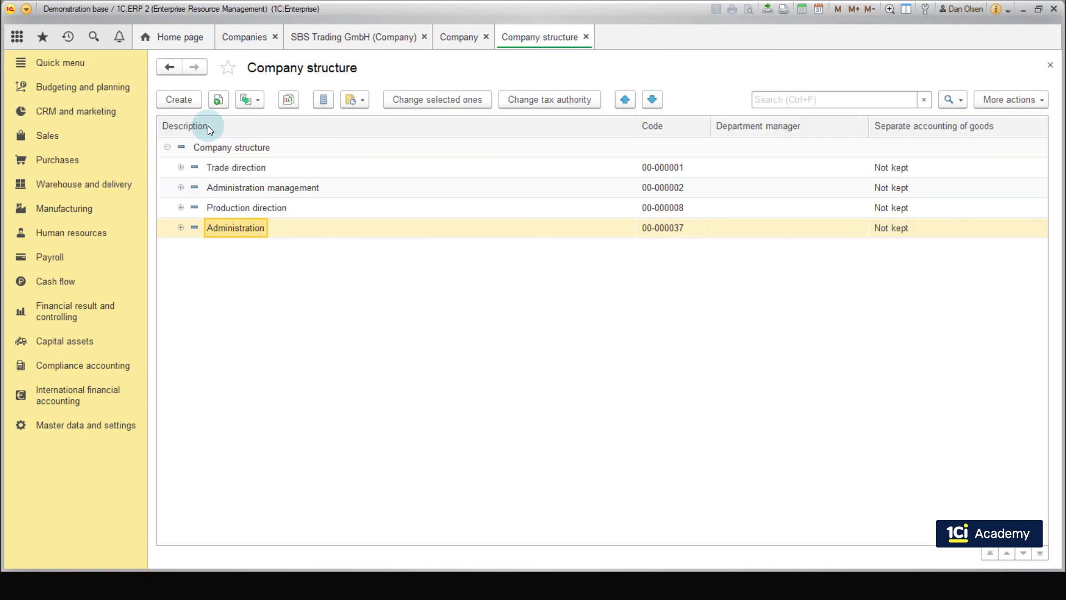